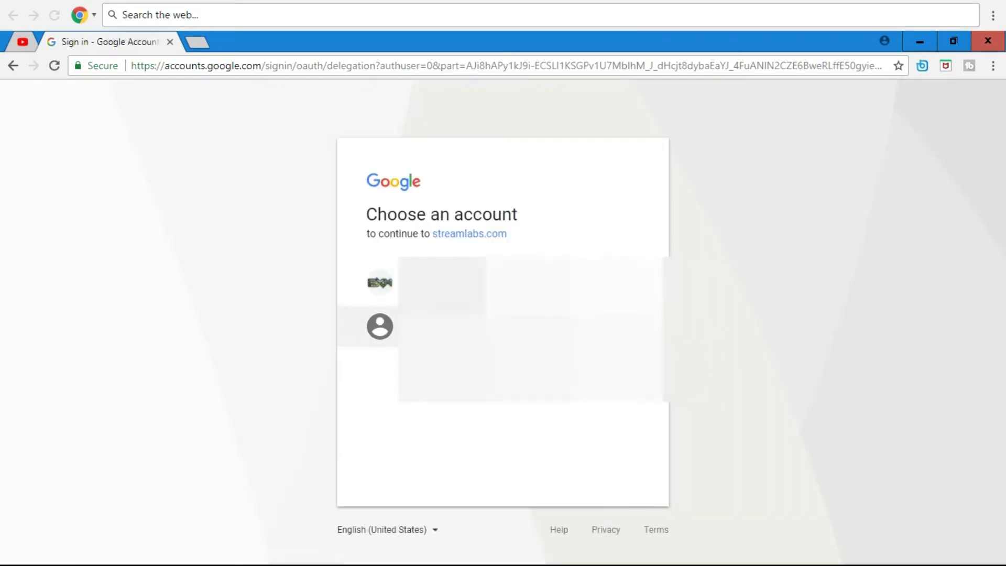
Sign in with the first Google account and allow streamlabs.com to view and manage YouTube.
{"action": "left_click", "coordinate": [471, 283]}
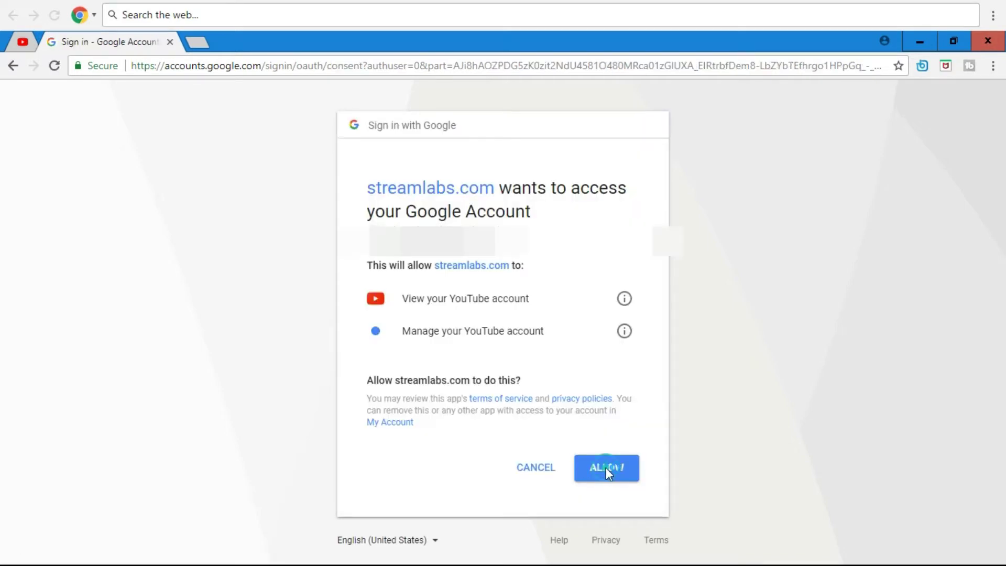
{"action": "left_click", "coordinate": [605, 467]}
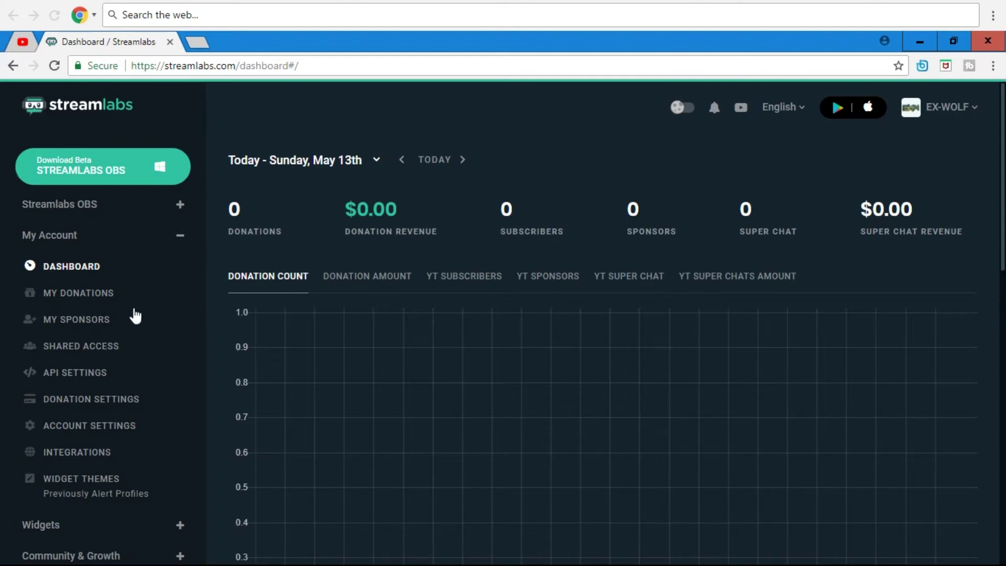
Browse the My Donations, My Sponsors and Shared Access pages and expand the Widgets list.
{"action": "left_click", "coordinate": [103, 301]}
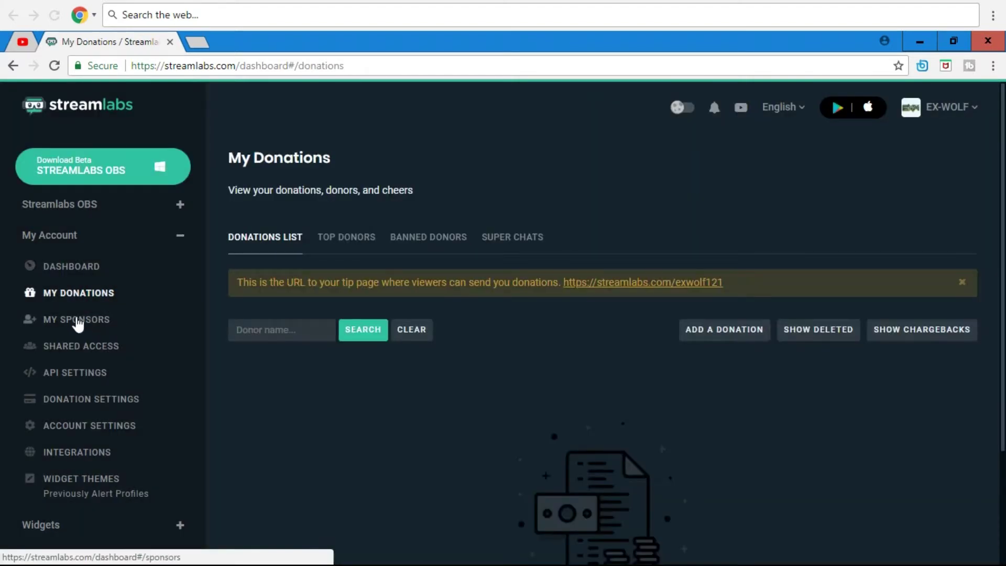
{"action": "left_click", "coordinate": [76, 320]}
{"action": "left_click", "coordinate": [90, 351]}
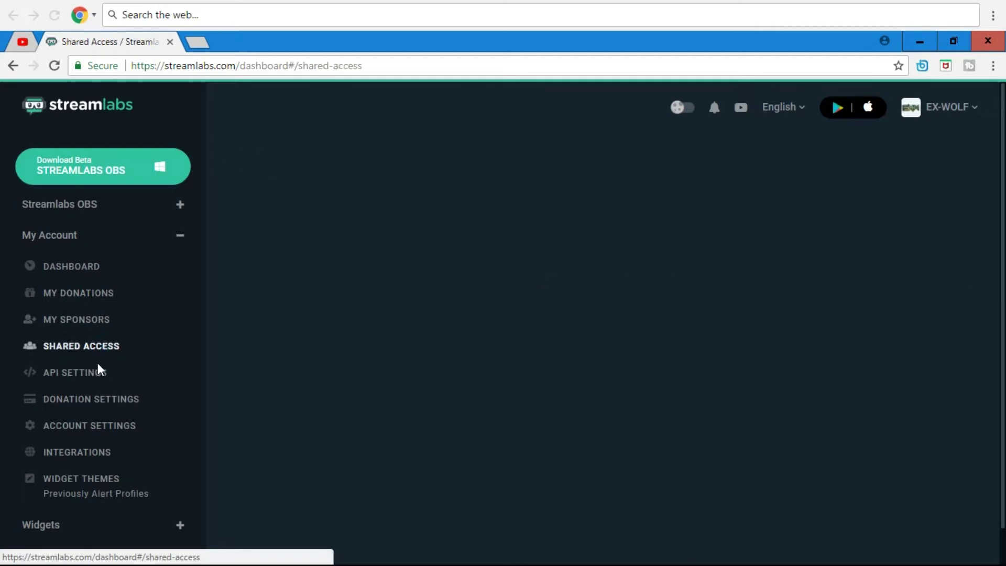
{"action": "scroll", "coordinate": [102, 370], "scroll_direction": "down", "scroll_amount": 1}
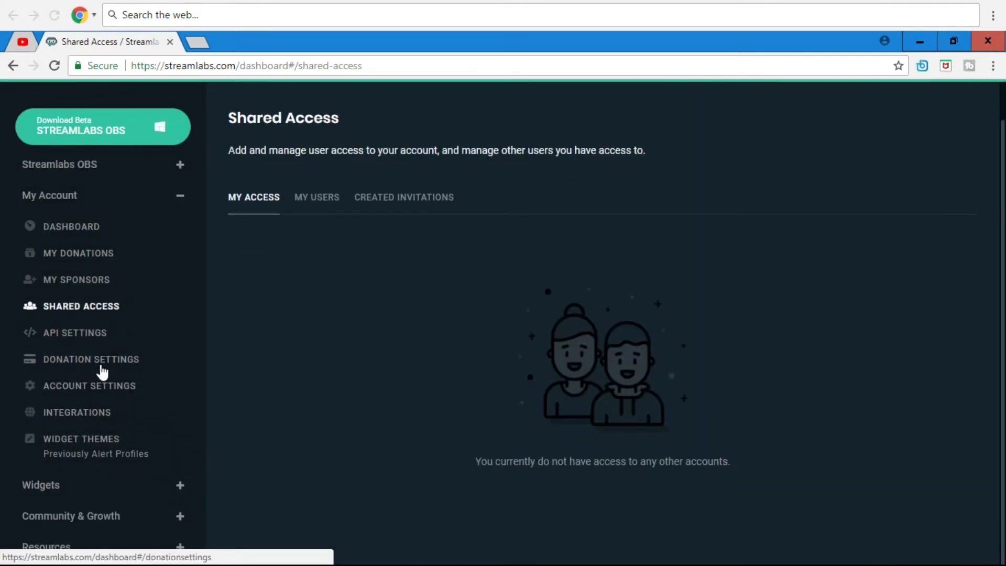
{"action": "left_click", "coordinate": [181, 485]}
{"action": "scroll", "coordinate": [161, 529], "scroll_direction": "down", "scroll_amount": 4}
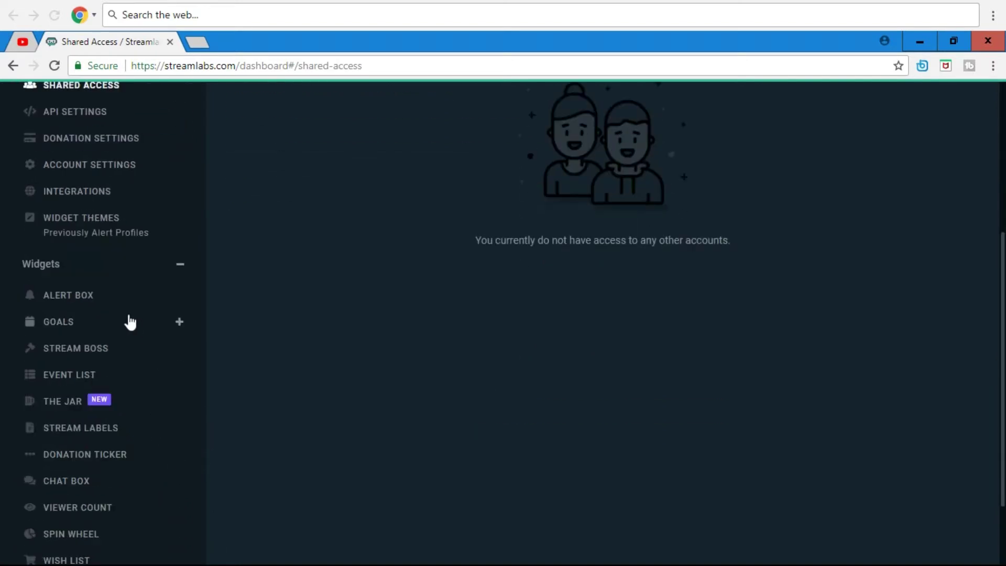
{"action": "scroll", "coordinate": [165, 421], "scroll_direction": "down", "scroll_amount": 2}
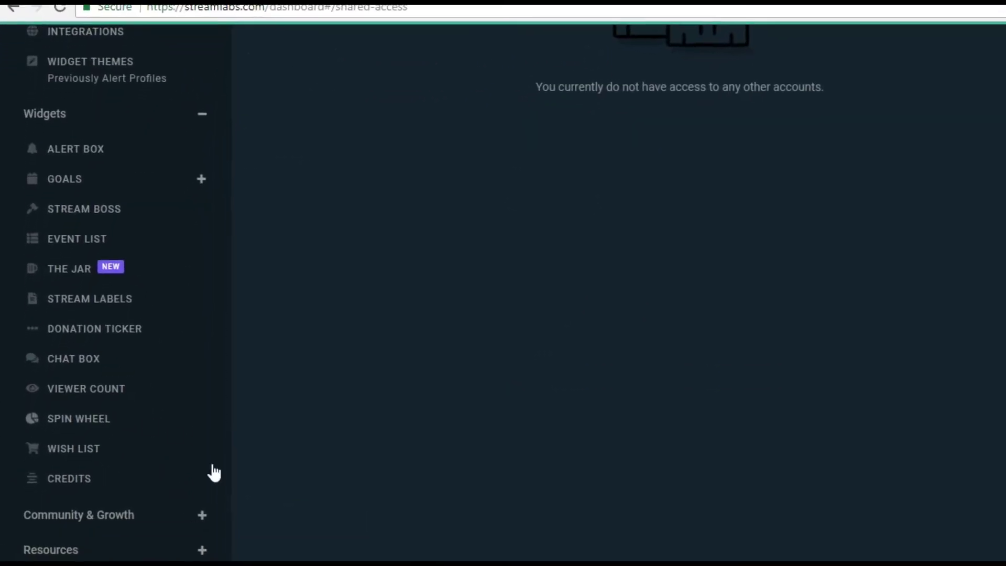
{"action": "scroll", "coordinate": [228, 503], "scroll_direction": "up", "scroll_amount": 7}
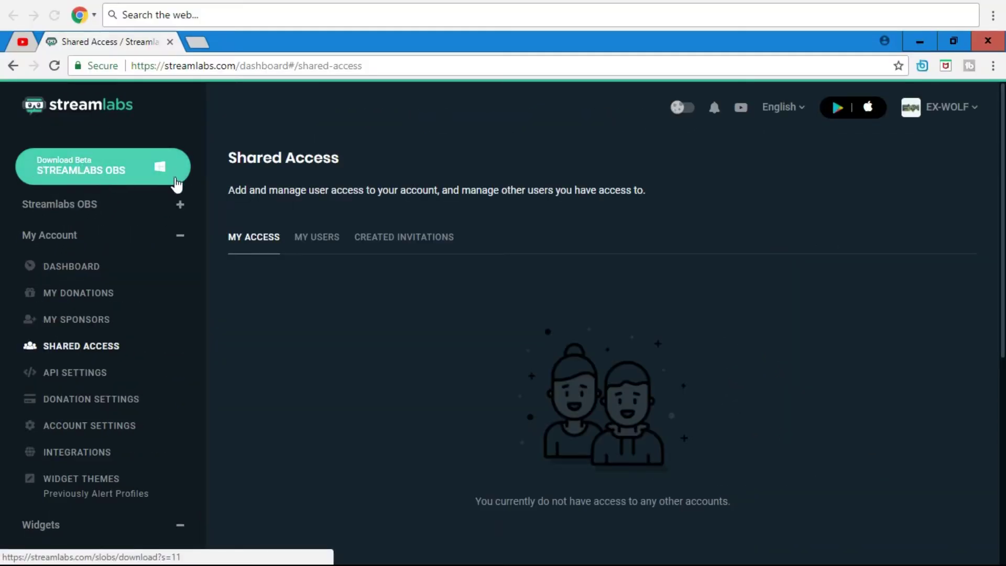
Minimize Chrome and launch Streamlabs OBS from its desktop shortcut.
{"action": "left_click", "coordinate": [921, 48]}
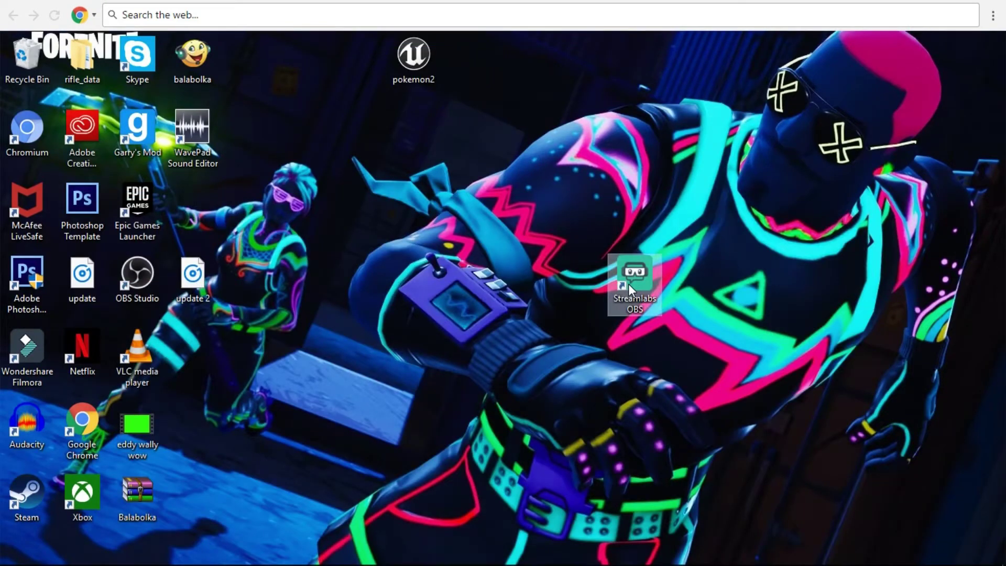
{"action": "double_click", "coordinate": [628, 284]}
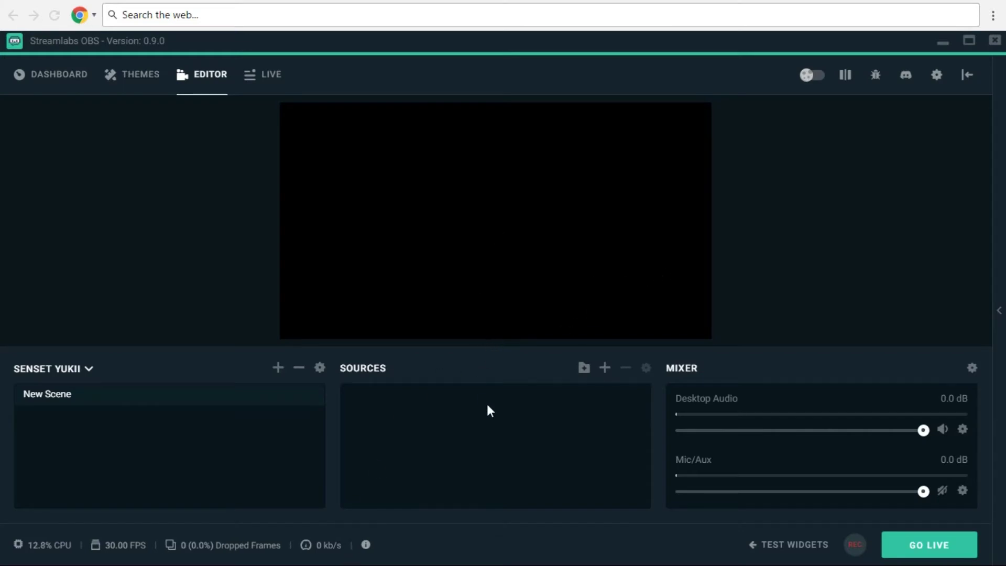
{"action": "left_click", "coordinate": [941, 429]}
Bring up the Streamlabs OBS Settings window from the editor.
{"action": "left_click", "coordinate": [936, 76]}
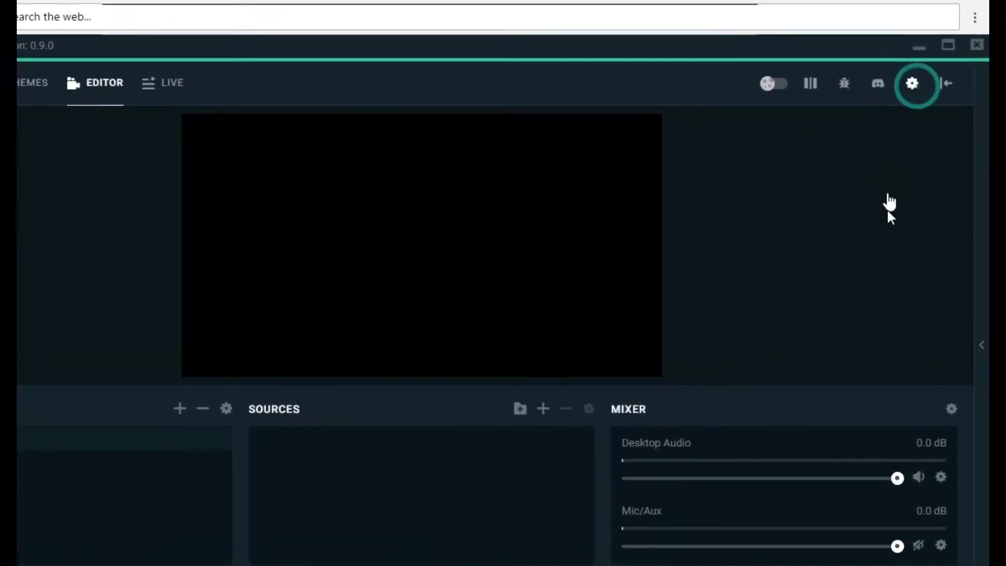
{"action": "left_click", "coordinate": [900, 87]}
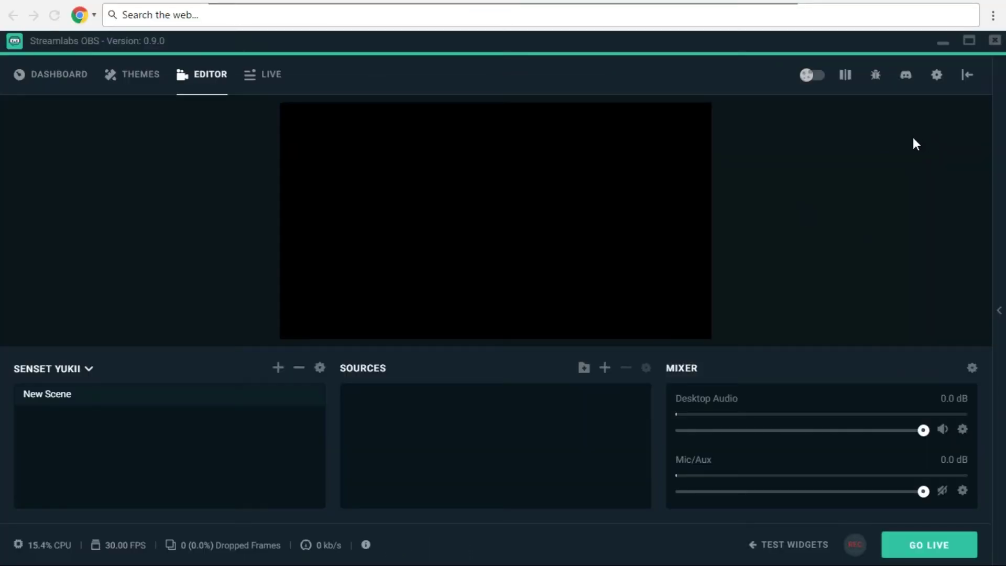
{"action": "left_click", "coordinate": [937, 75]}
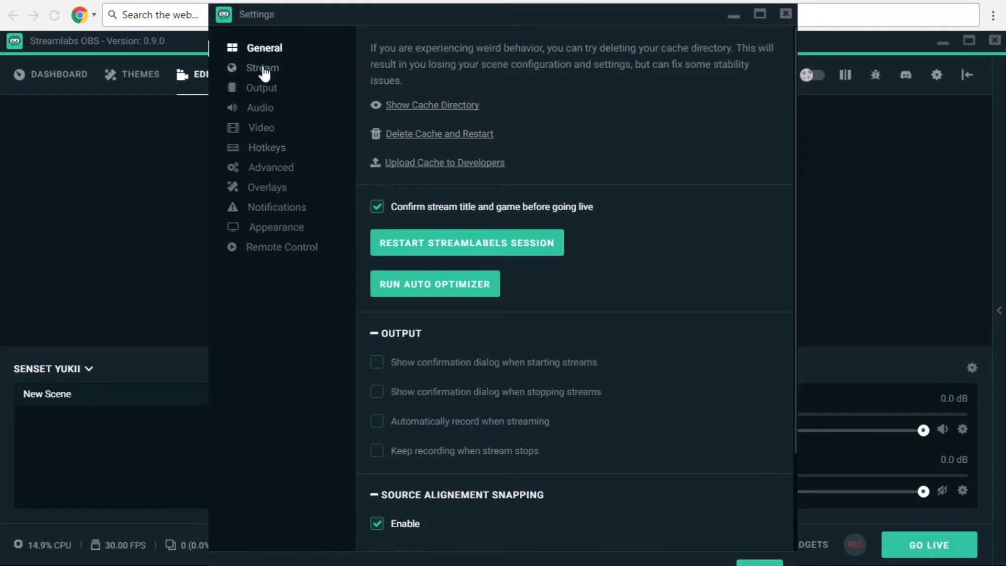
Show the Stream settings page, then minimize Settings and the Streamlabs OBS main window.
{"action": "left_click", "coordinate": [276, 66]}
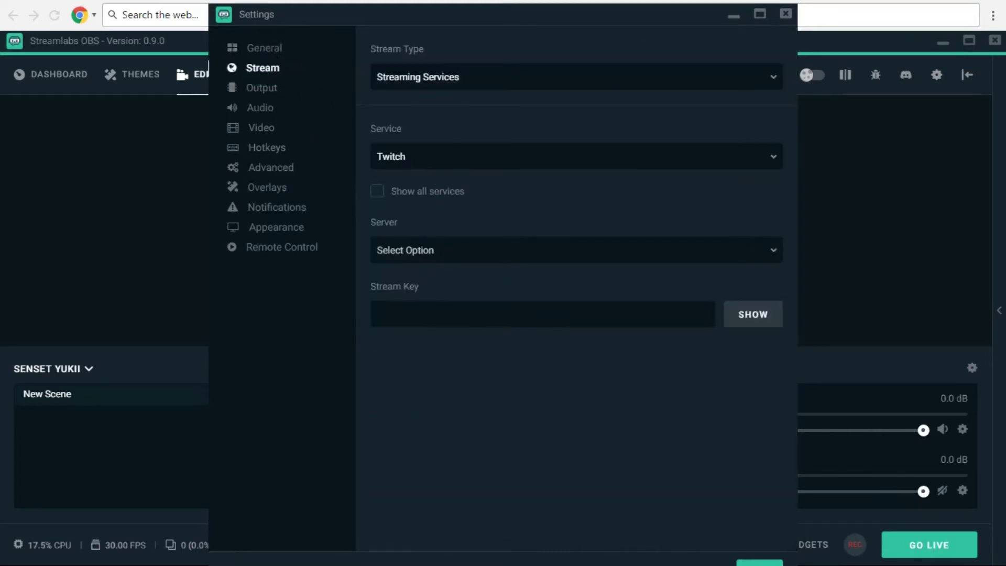
{"action": "left_click", "coordinate": [734, 19]}
{"action": "left_click", "coordinate": [942, 41]}
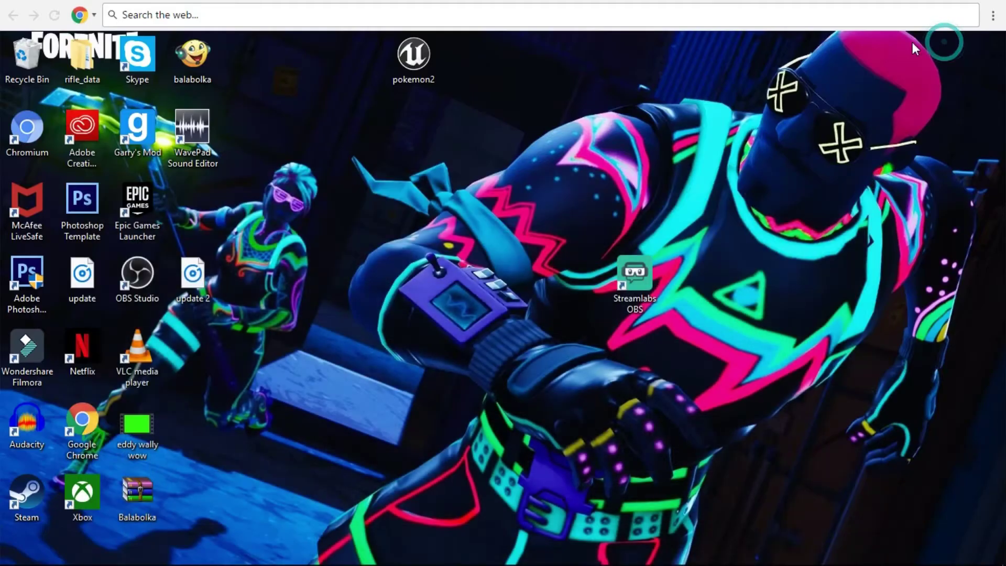
Restore Chrome, go to the YouTube tab and open Creator Studio's Live Streaming dashboard.
{"action": "left_click", "coordinate": [385, 556]}
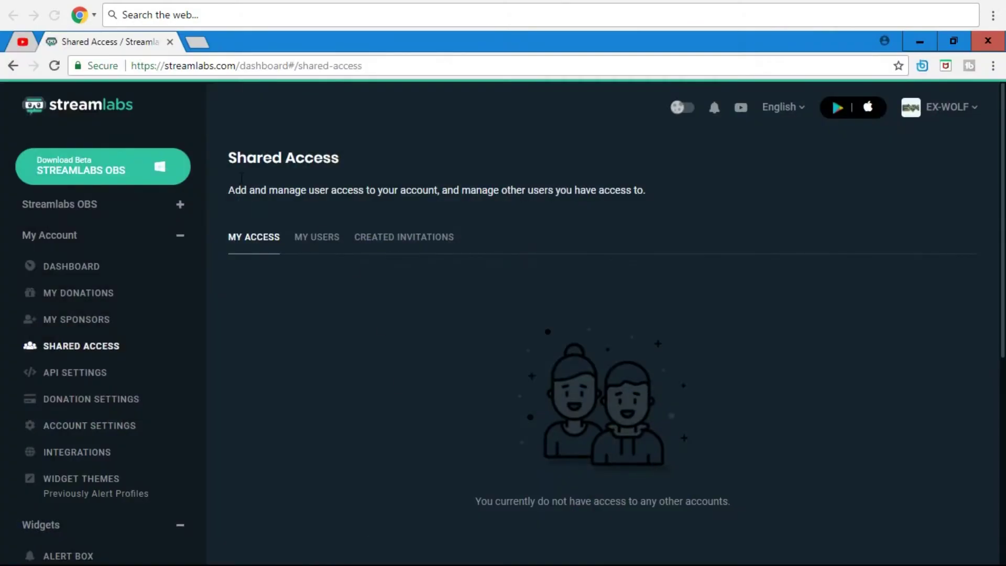
{"action": "left_click", "coordinate": [22, 42]}
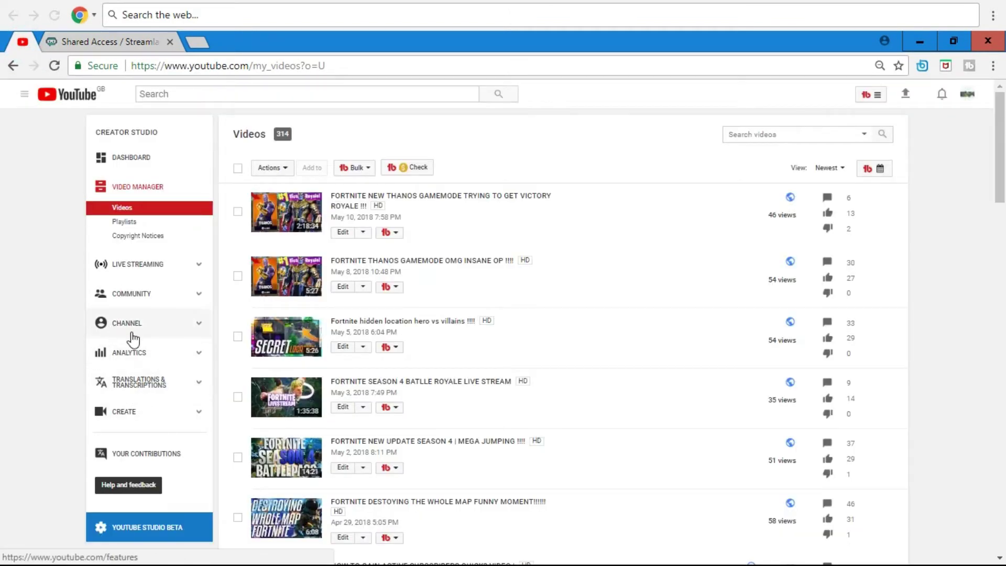
{"action": "left_click", "coordinate": [157, 265]}
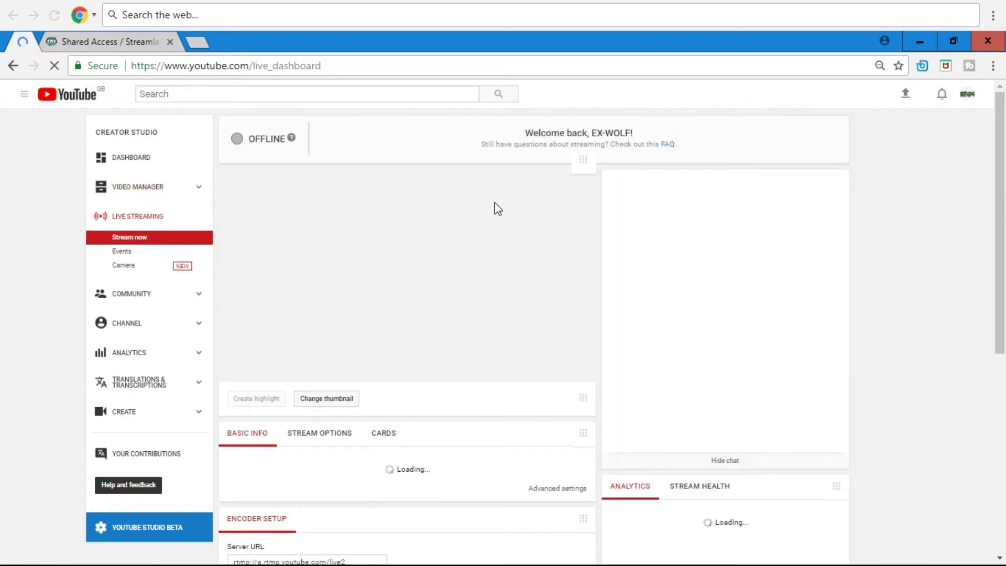
{"action": "scroll", "coordinate": [530, 309], "scroll_direction": "down", "scroll_amount": 5}
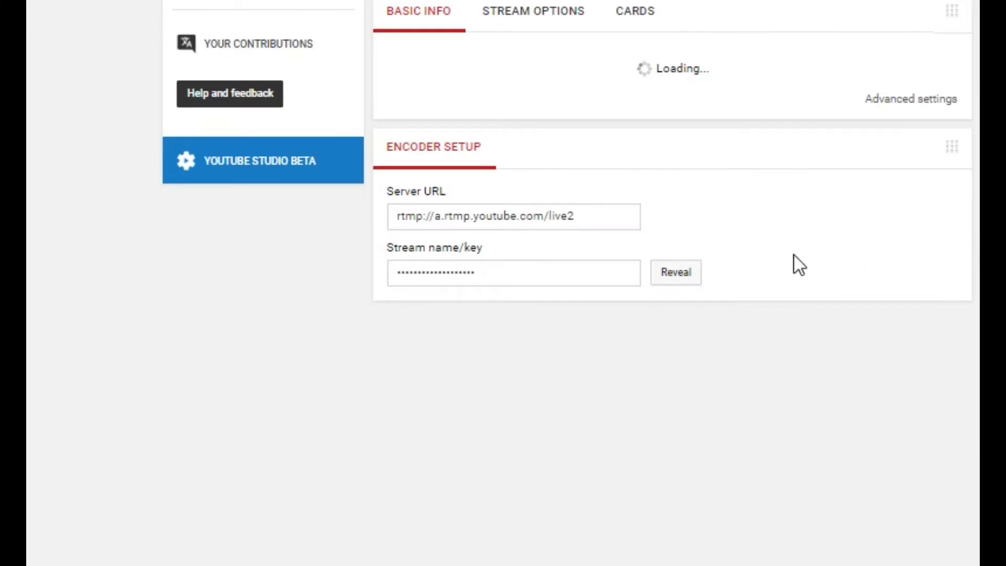
Copy the YouTube Encoder Setup stream name/key, then minimize the browser.
{"action": "left_click", "coordinate": [486, 278]}
{"action": "left_click", "coordinate": [487, 268]}
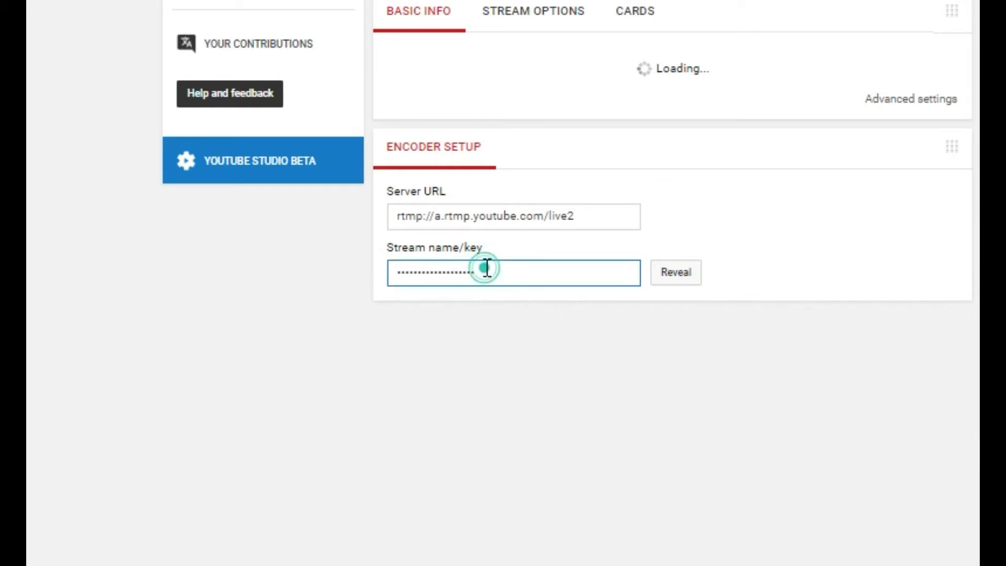
{"action": "key", "text": "ctrl+a"}
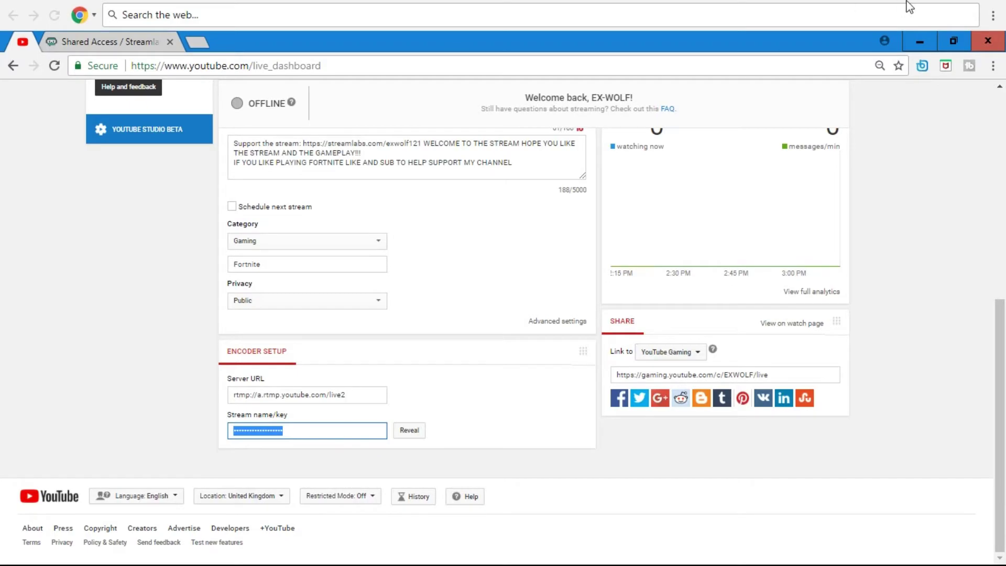
{"action": "left_click", "coordinate": [917, 44]}
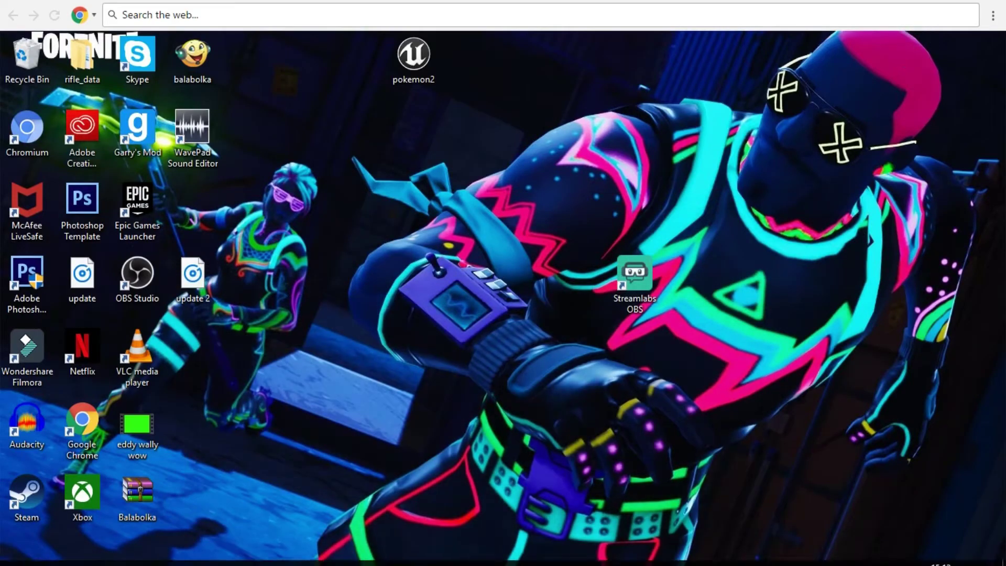
Paste the YouTube stream key and set the service to YouTube / YouTube Gaming, Primary ingest server.
{"action": "mouse_move", "coordinate": [346, 550]}
{"action": "left_click", "coordinate": [419, 487]}
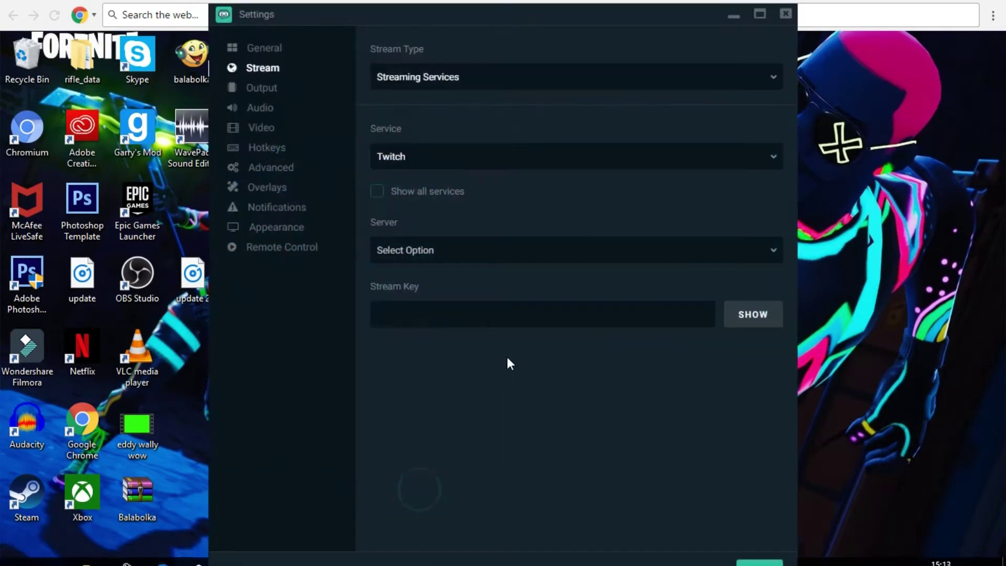
{"action": "left_click", "coordinate": [471, 310]}
{"action": "left_click", "coordinate": [448, 313]}
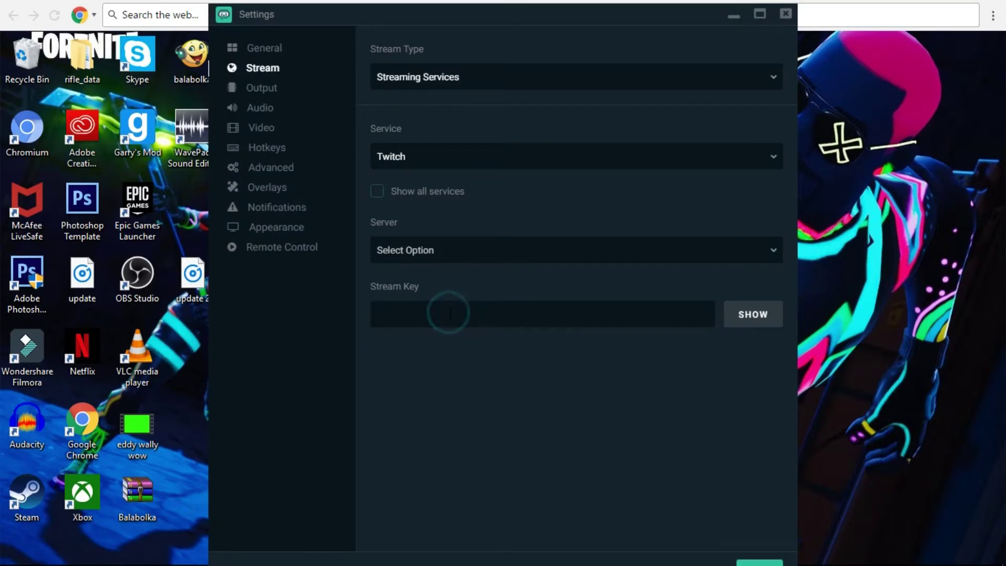
{"action": "key", "text": "ctrl+v"}
{"action": "left_click", "coordinate": [433, 157]}
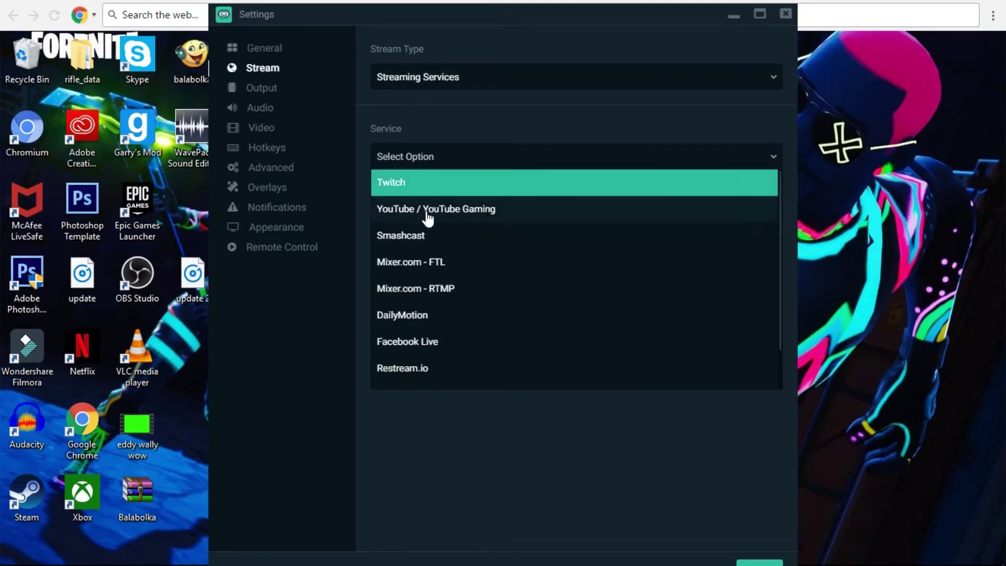
{"action": "left_click", "coordinate": [427, 211]}
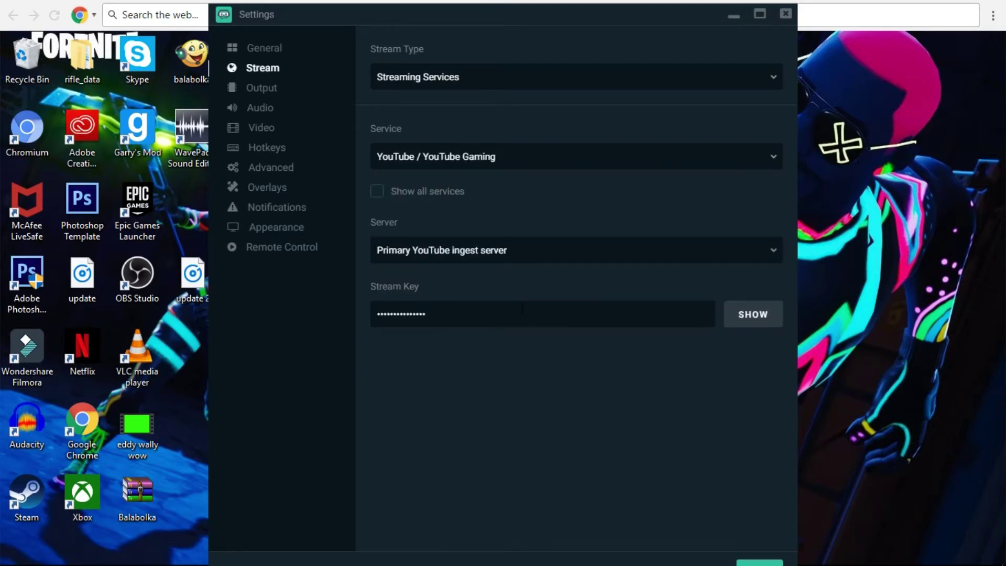
Change the Output page's streaming Video Bitrate from 2928 to 3000.
{"action": "left_click", "coordinate": [261, 90]}
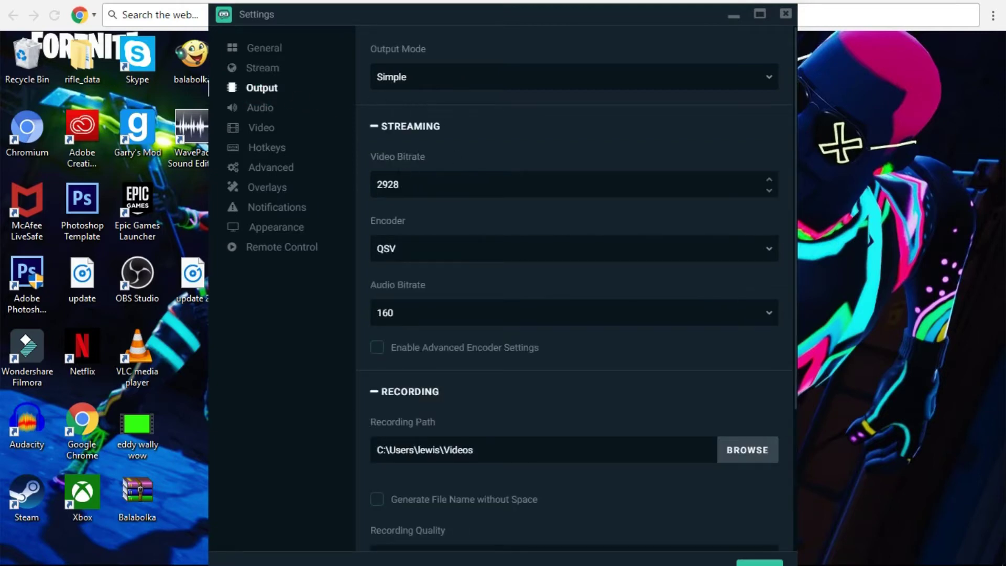
{"action": "double_click", "coordinate": [409, 186]}
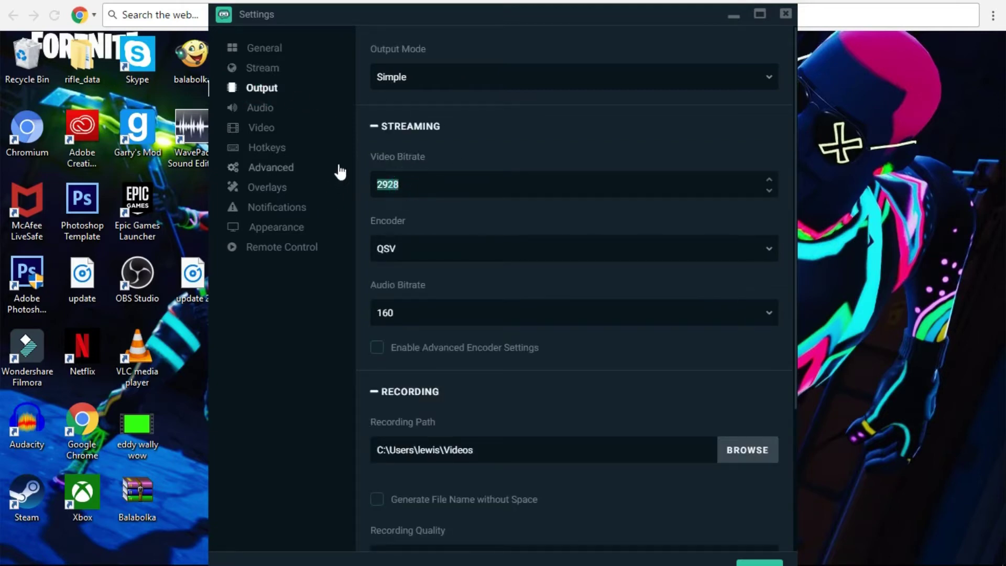
{"action": "type", "text": "2"}
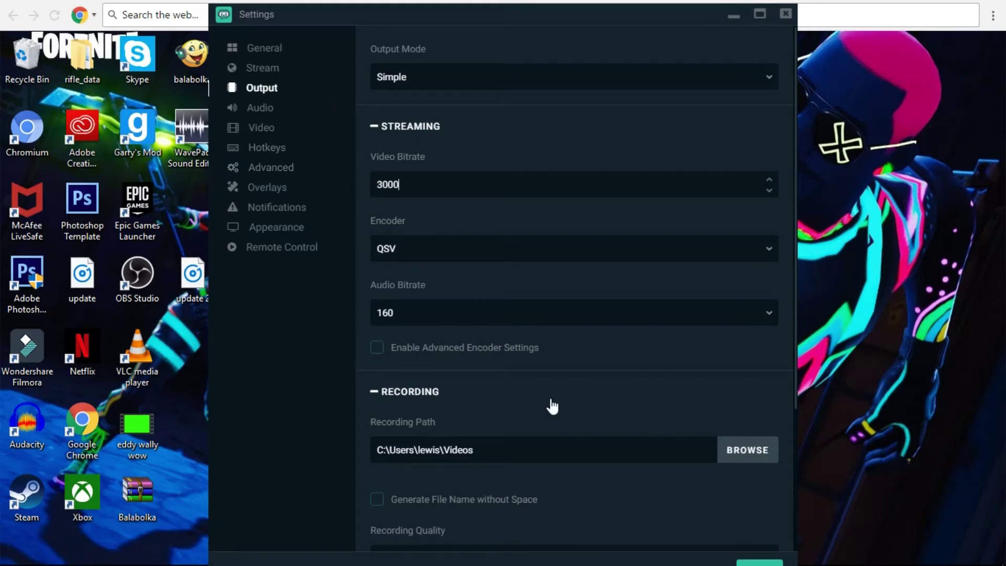
{"action": "scroll", "coordinate": [674, 476], "scroll_direction": "down", "scroll_amount": 3}
{"action": "scroll", "coordinate": [649, 456], "scroll_direction": "up", "scroll_amount": 3}
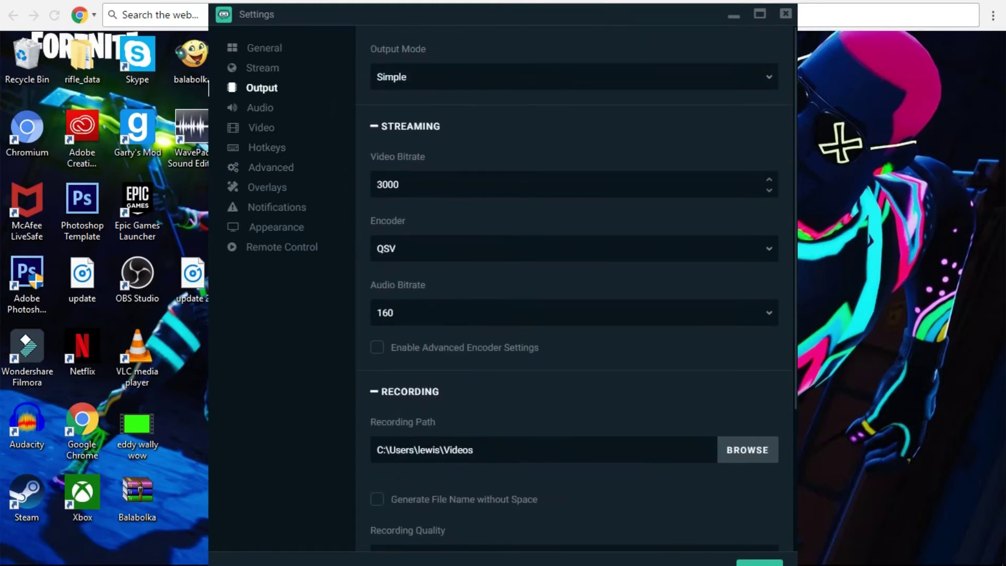
{"action": "left_click", "coordinate": [259, 110]}
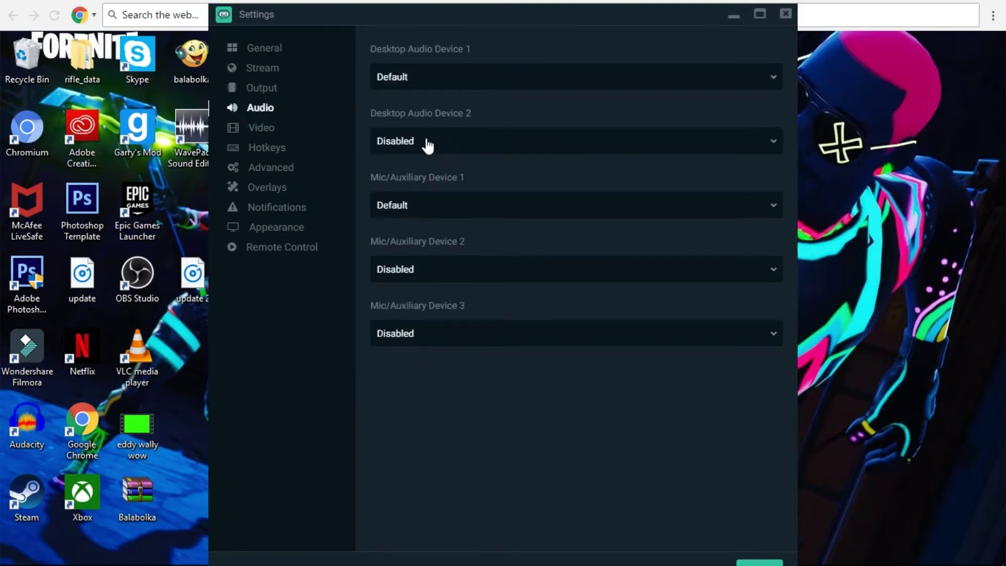
On the Video page, pick the base canvas and output scaled resolutions.
{"action": "left_click", "coordinate": [265, 129]}
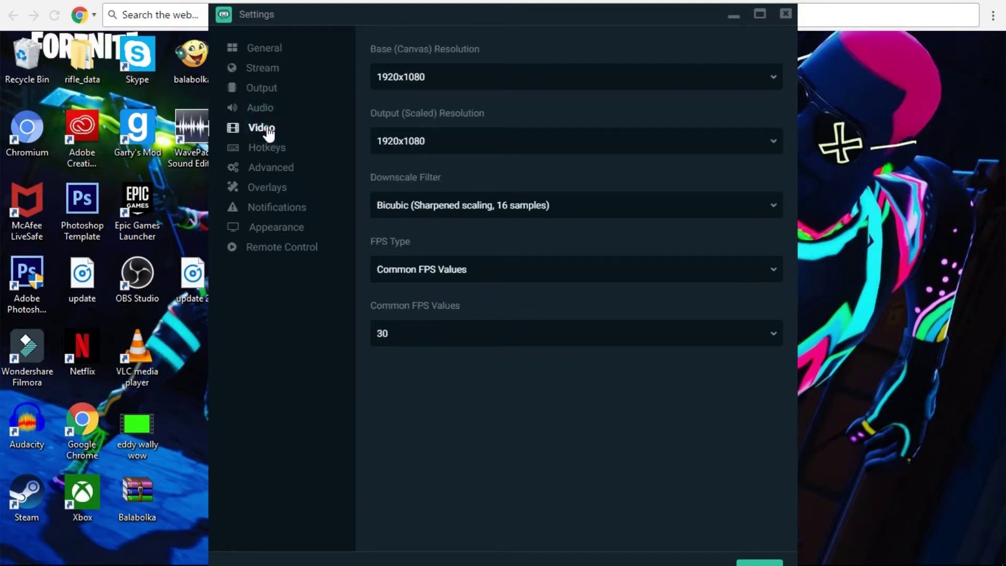
{"action": "left_click", "coordinate": [425, 88]}
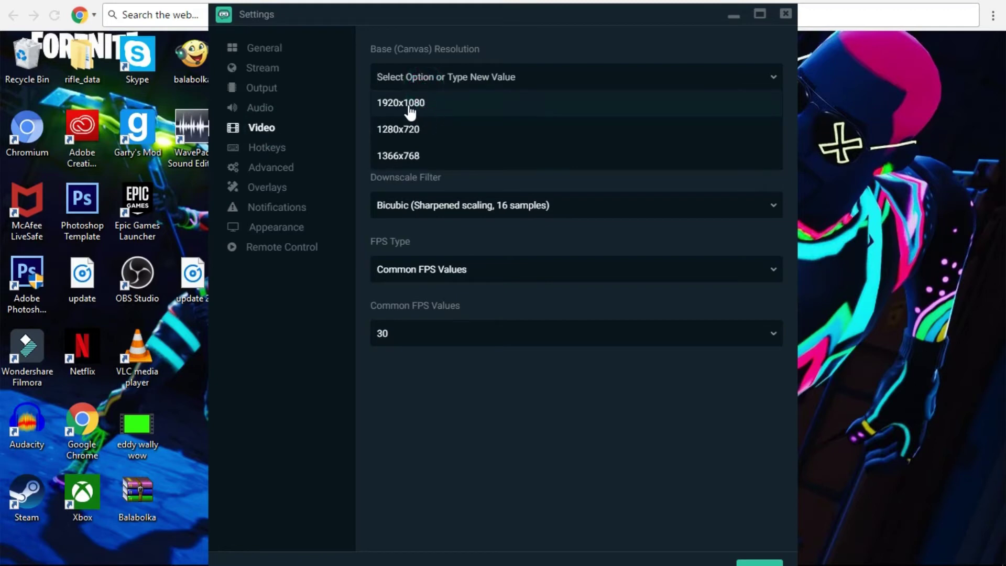
{"action": "left_click", "coordinate": [408, 103]}
{"action": "left_click", "coordinate": [417, 142]}
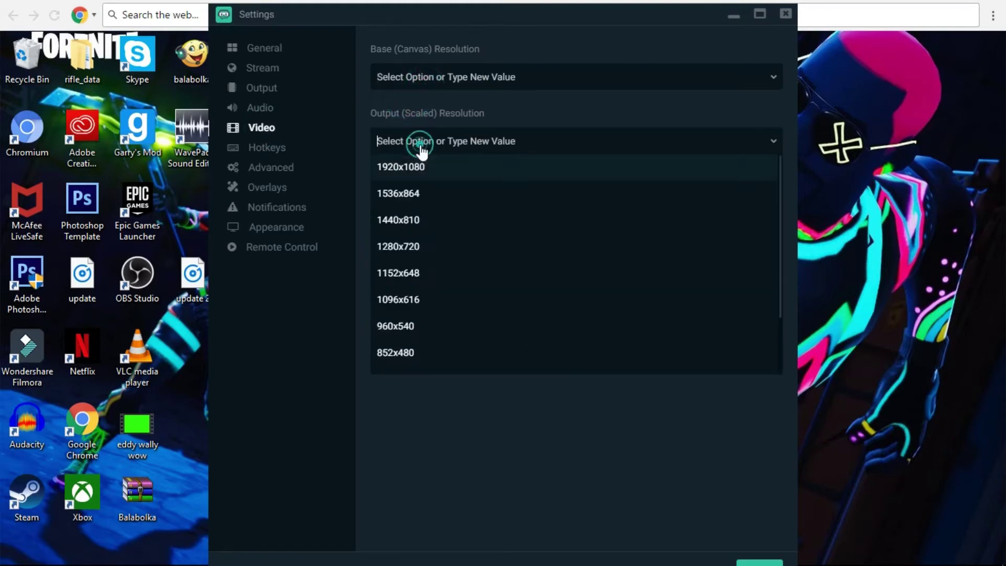
{"action": "left_click", "coordinate": [409, 176]}
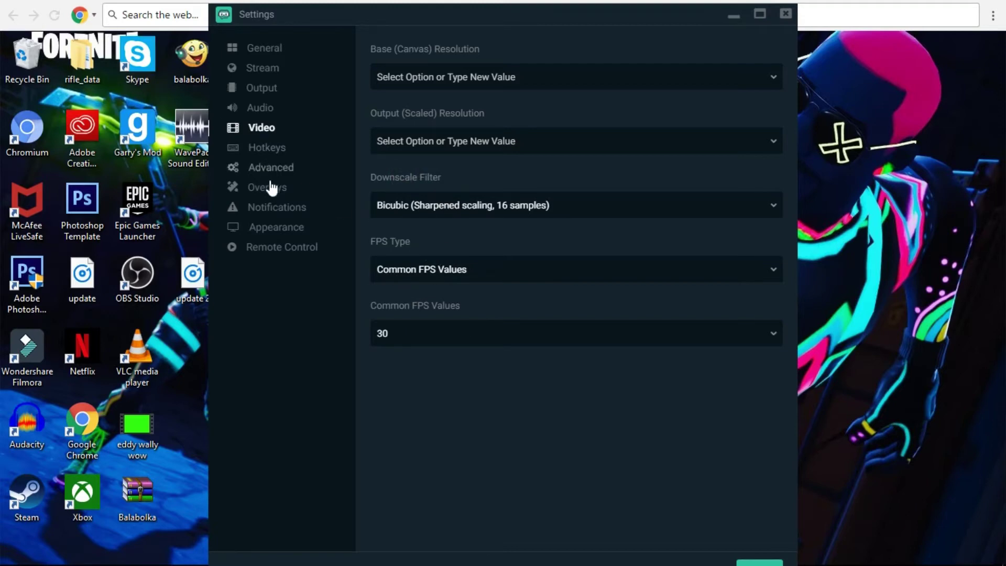
Look over Hotkeys, Advanced, Overlays, Notifications, Remote Control and Appearance, then close Settings with Done.
{"action": "left_click", "coordinate": [266, 147]}
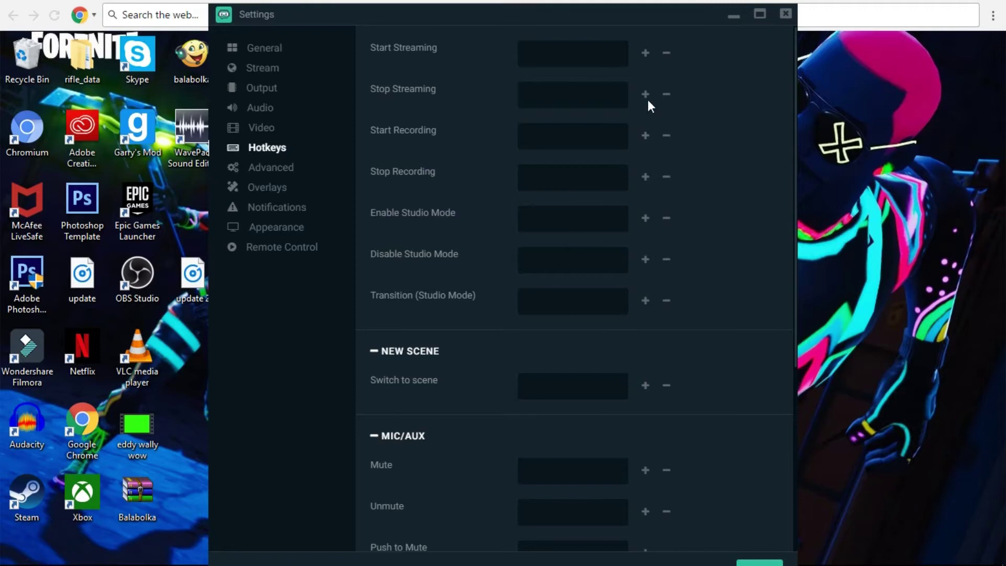
{"action": "left_click", "coordinate": [271, 168]}
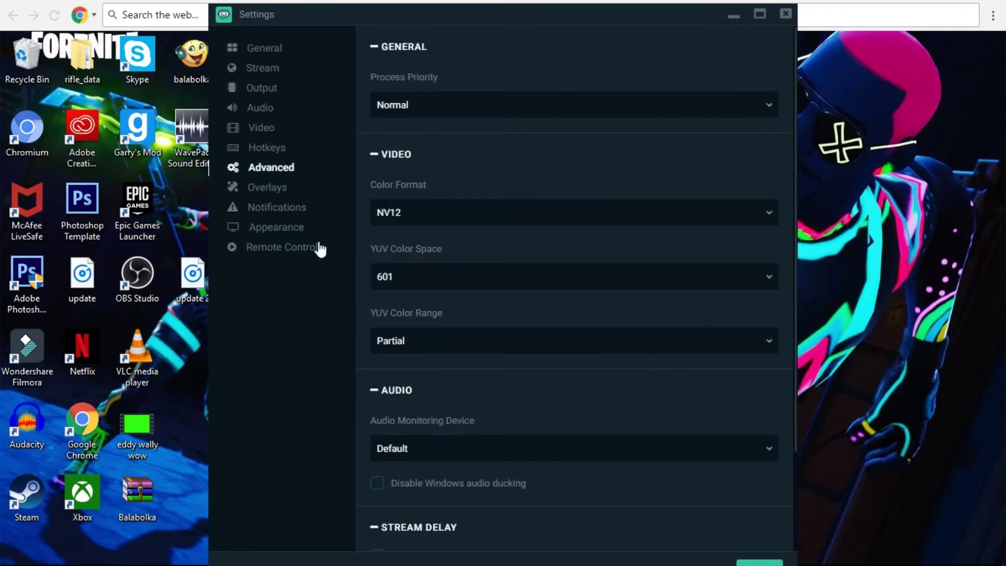
{"action": "left_click", "coordinate": [266, 189]}
{"action": "left_click", "coordinate": [266, 208]}
{"action": "left_click", "coordinate": [280, 248]}
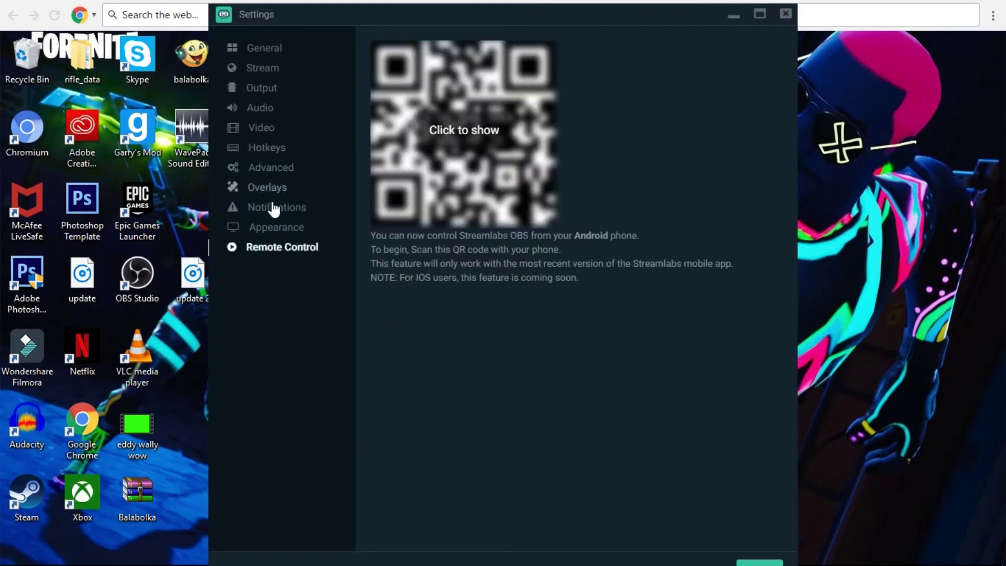
{"action": "left_click", "coordinate": [272, 227]}
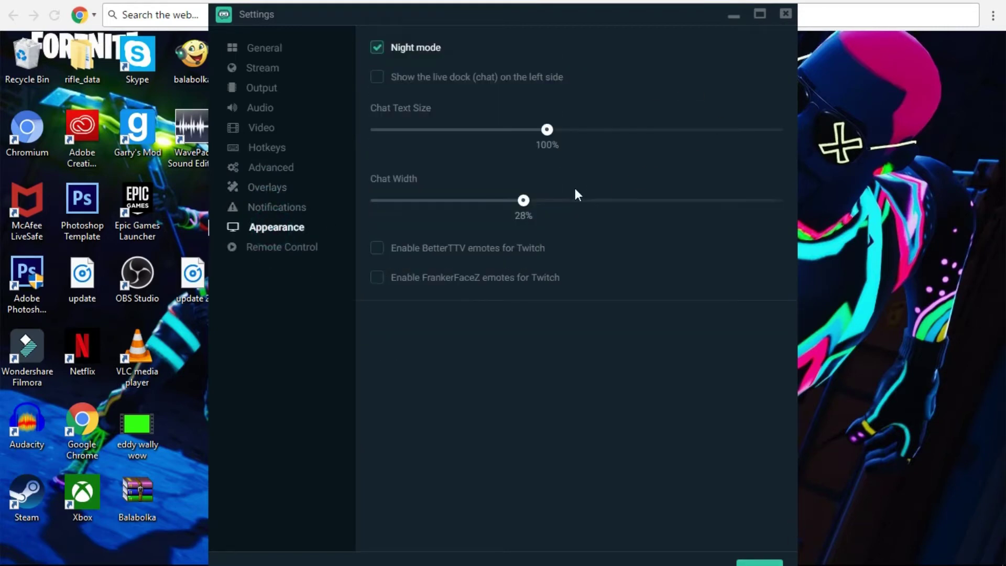
{"action": "left_click", "coordinate": [760, 14]}
{"action": "left_click", "coordinate": [970, 546]}
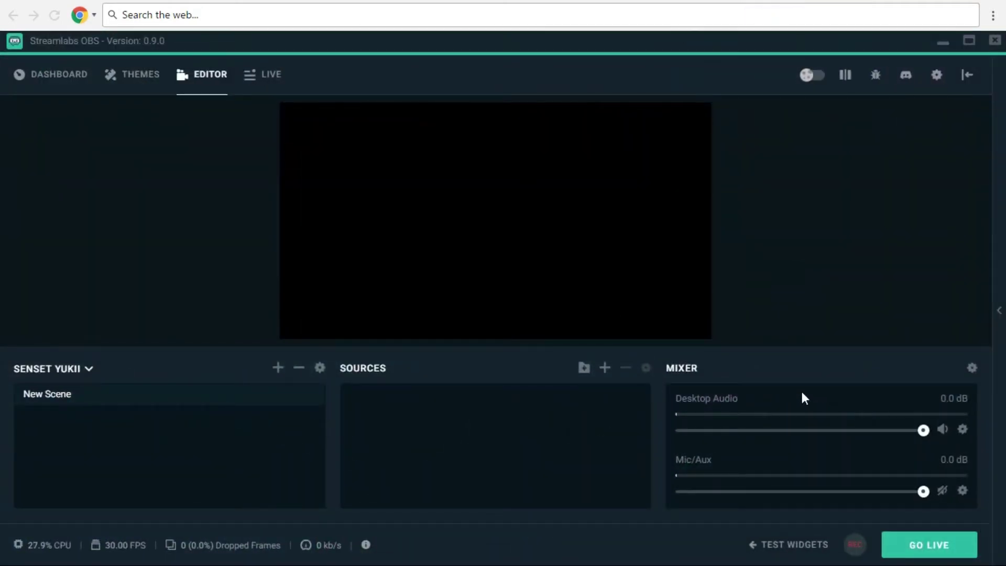
Add a Game Capture source to New Scene, keeping its default name.
{"action": "left_click", "coordinate": [606, 368]}
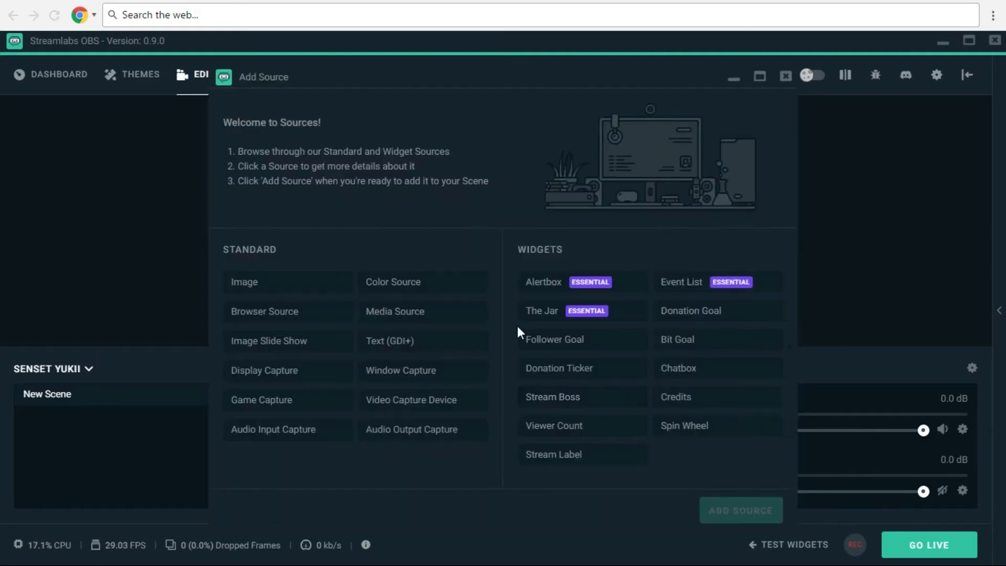
{"action": "left_click", "coordinate": [275, 399]}
{"action": "left_click", "coordinate": [714, 514]}
{"action": "left_click", "coordinate": [590, 368]}
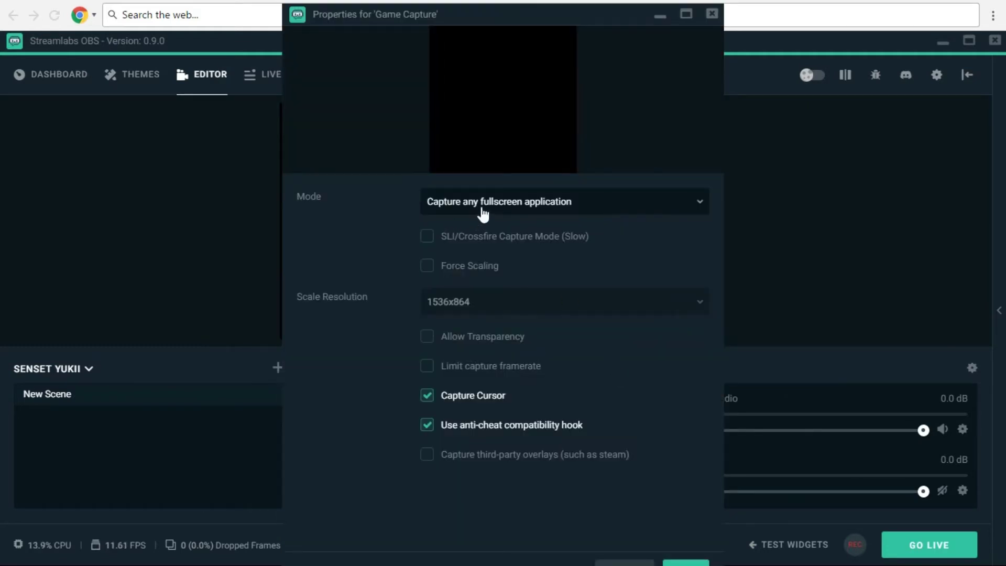
Set the Game Capture mode to Capture specific window and close its properties.
{"action": "left_click", "coordinate": [483, 212]}
{"action": "left_click", "coordinate": [468, 256]}
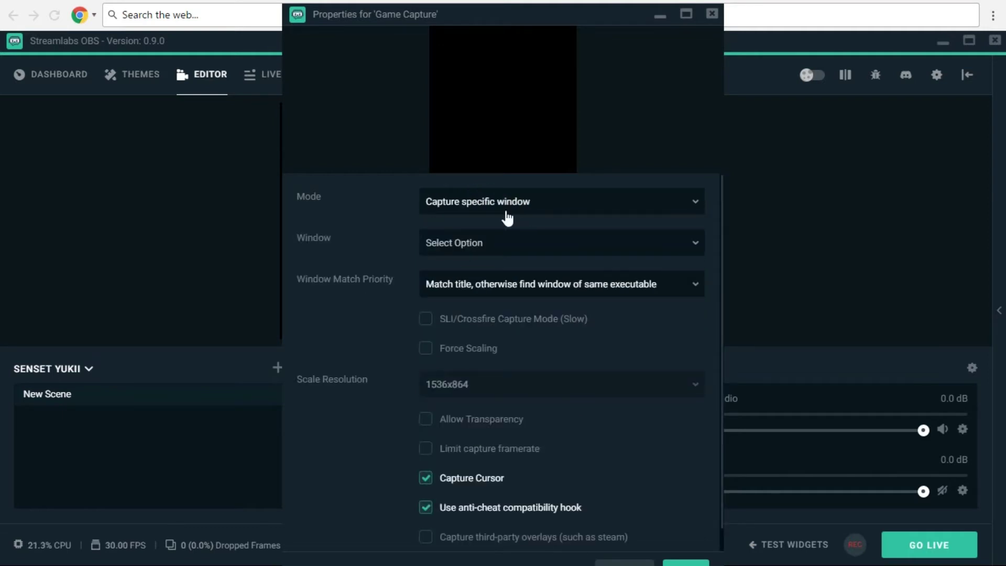
{"action": "left_click", "coordinate": [455, 243]}
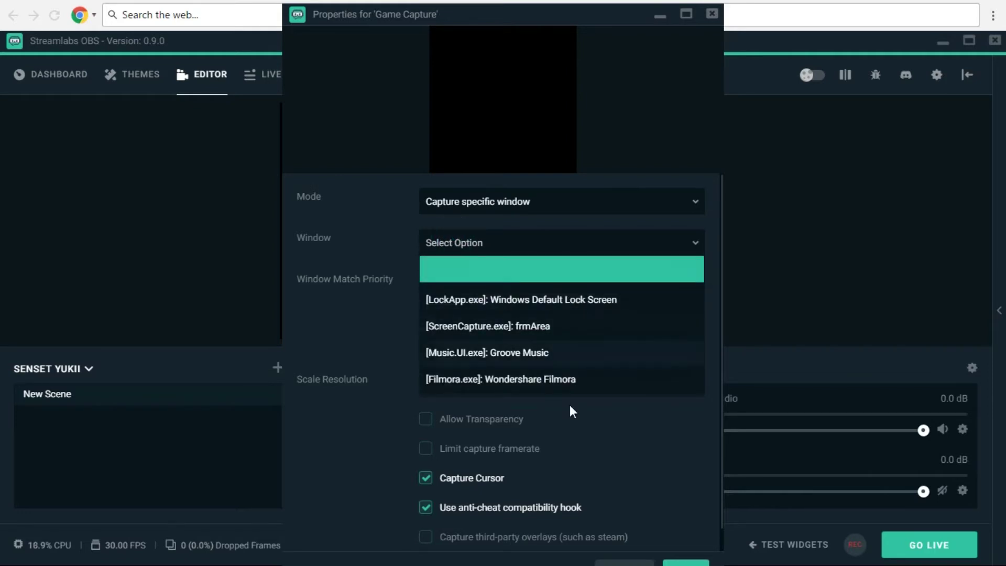
{"action": "left_click", "coordinate": [331, 321]}
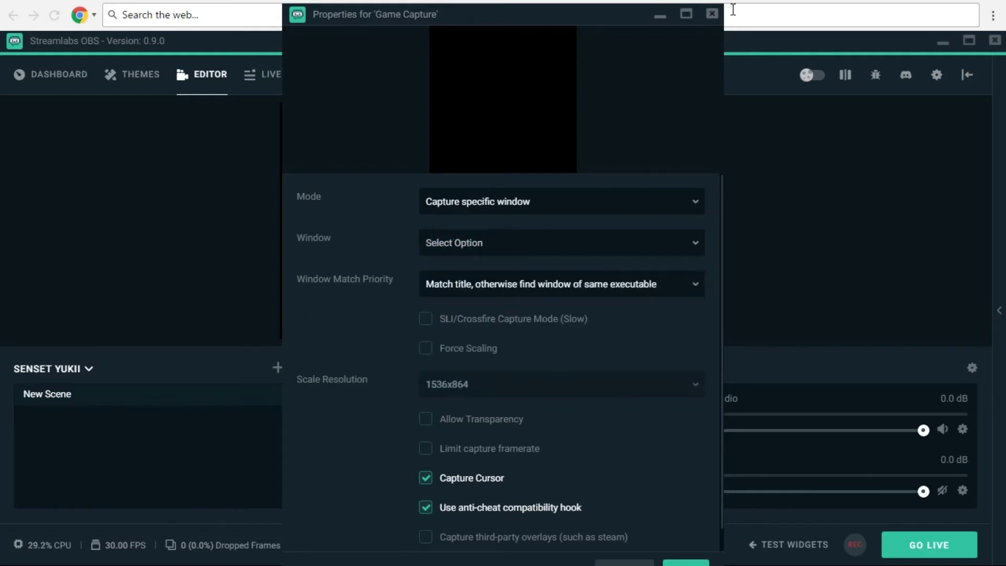
{"action": "left_click", "coordinate": [660, 15]}
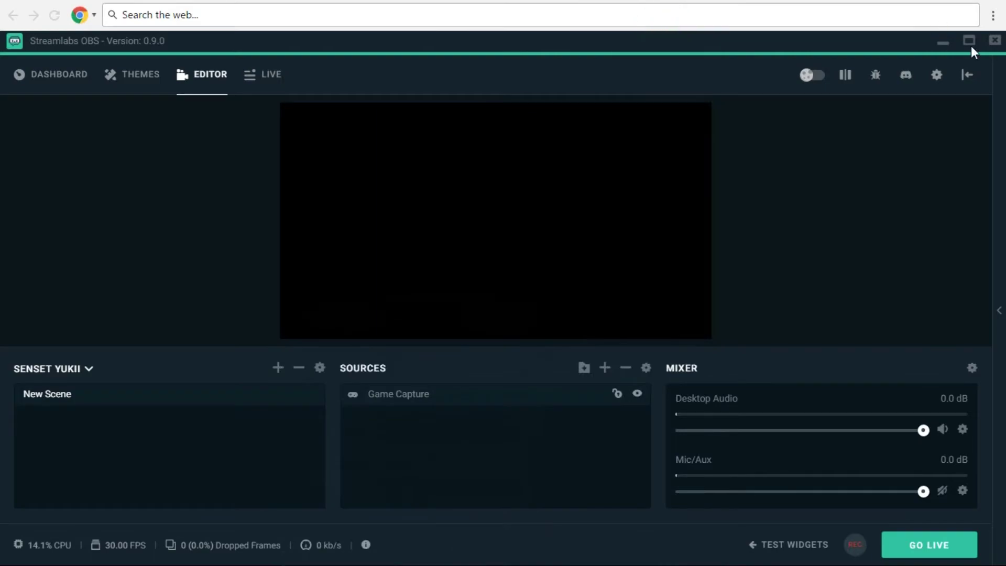
{"action": "left_click", "coordinate": [942, 44]}
Drag the Xbox shortcut toward the desktop centre and launch the Xbox app.
{"action": "left_click_drag", "start_coordinate": [65, 502], "coordinate": [466, 275]}
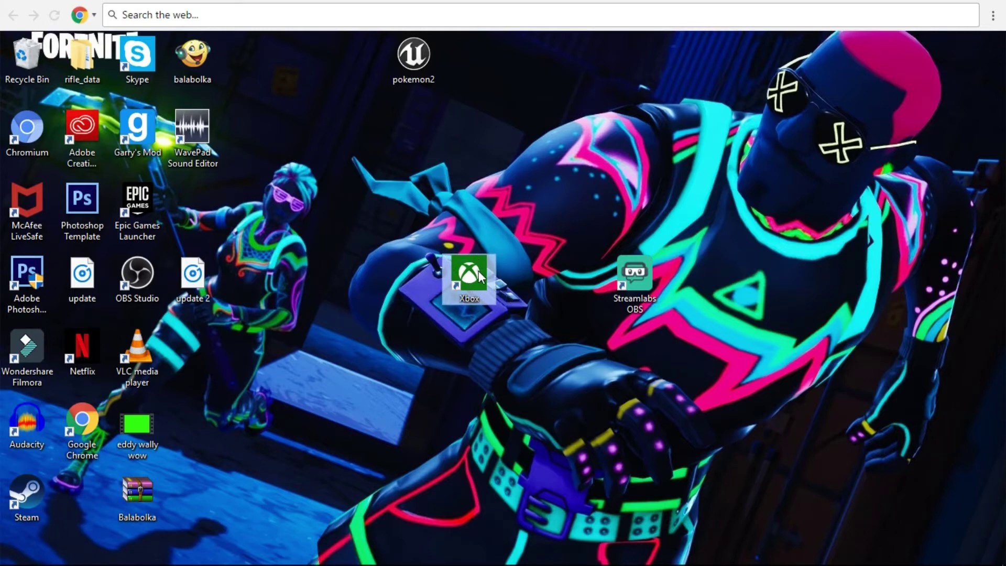
{"action": "key", "text": "Return"}
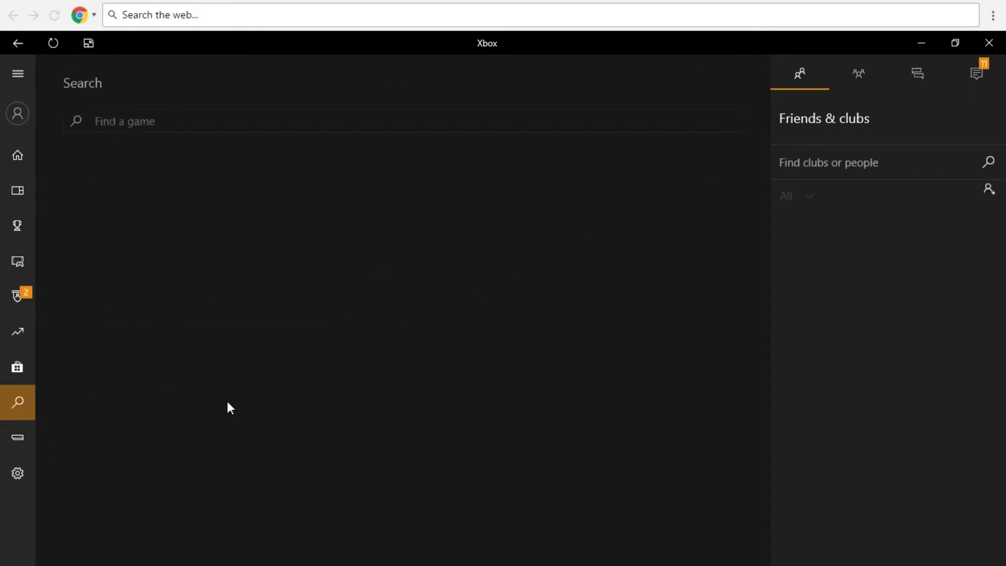
Connect to the Xbox One console ZERO and stream it to the PC.
{"action": "left_click", "coordinate": [24, 440]}
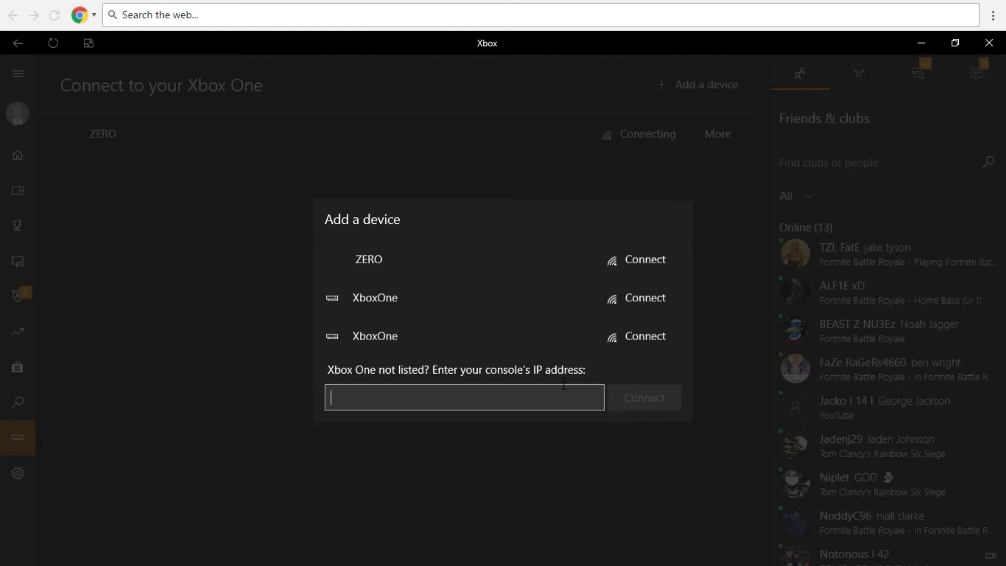
{"action": "left_click", "coordinate": [420, 266]}
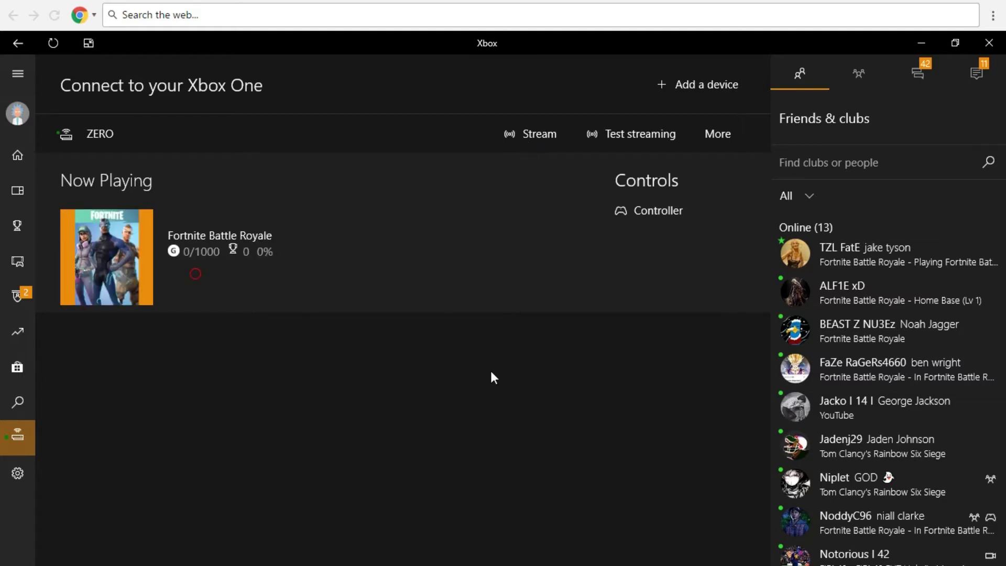
{"action": "left_click", "coordinate": [540, 139]}
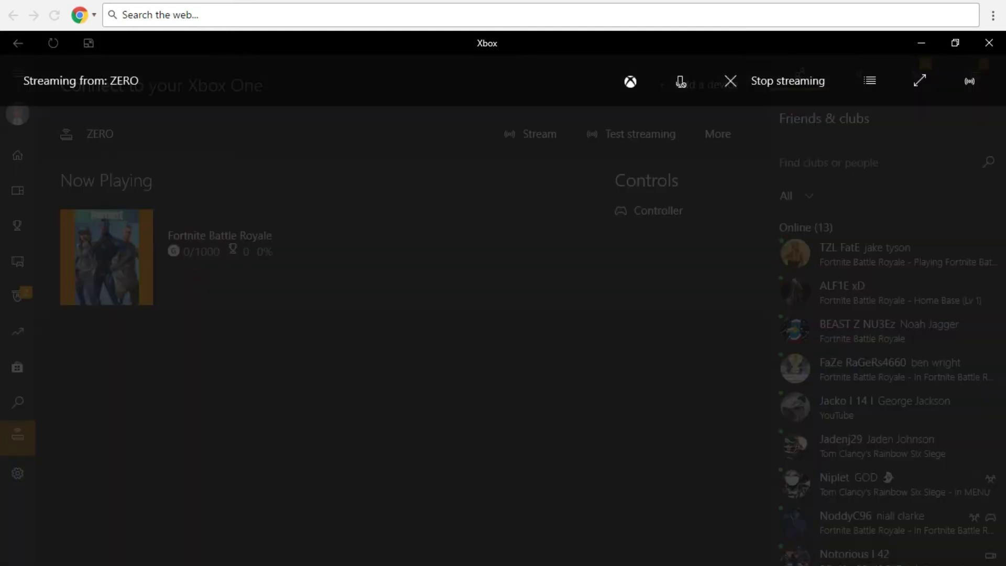